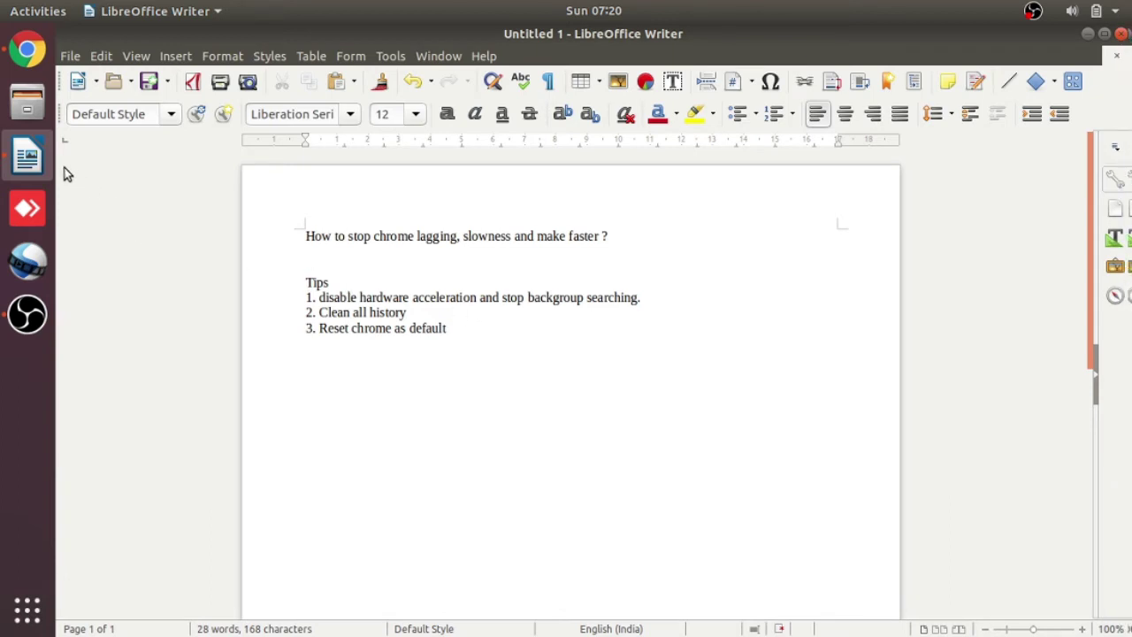
Switch to Google Chrome, open chrome://settings and search the settings for "hardware".
left_click(31, 62)
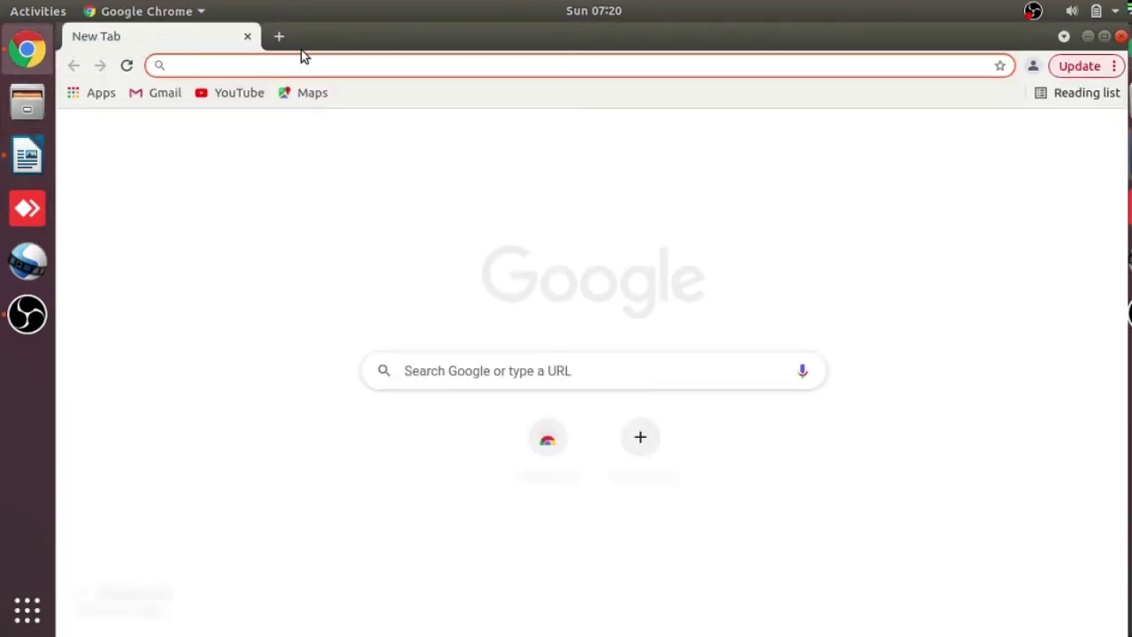
type("chrome")
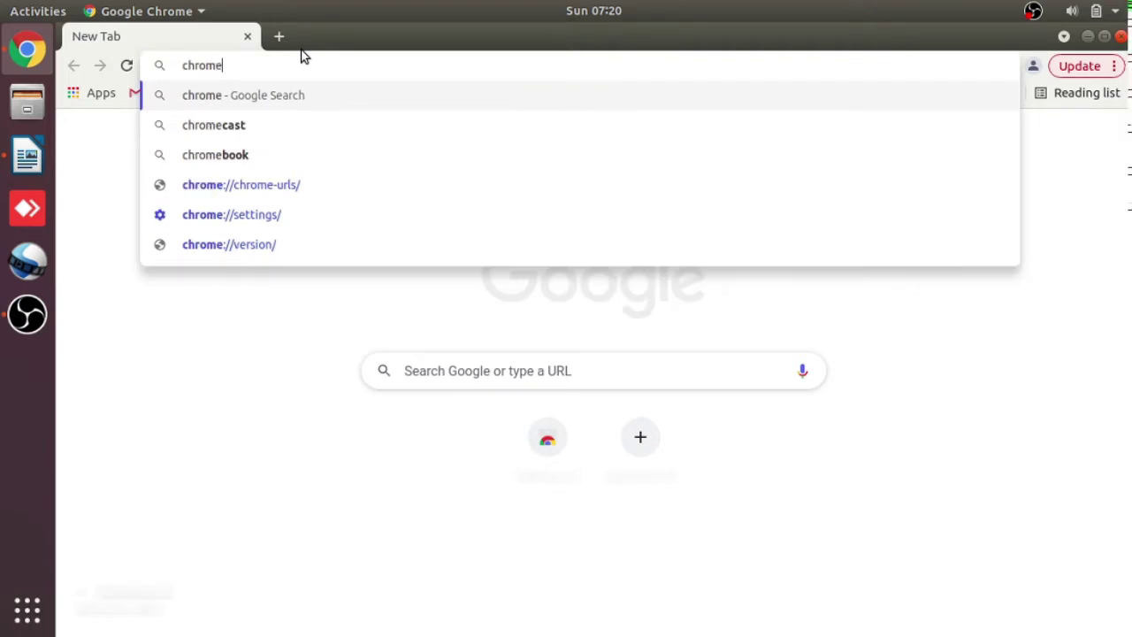
type("://sett")
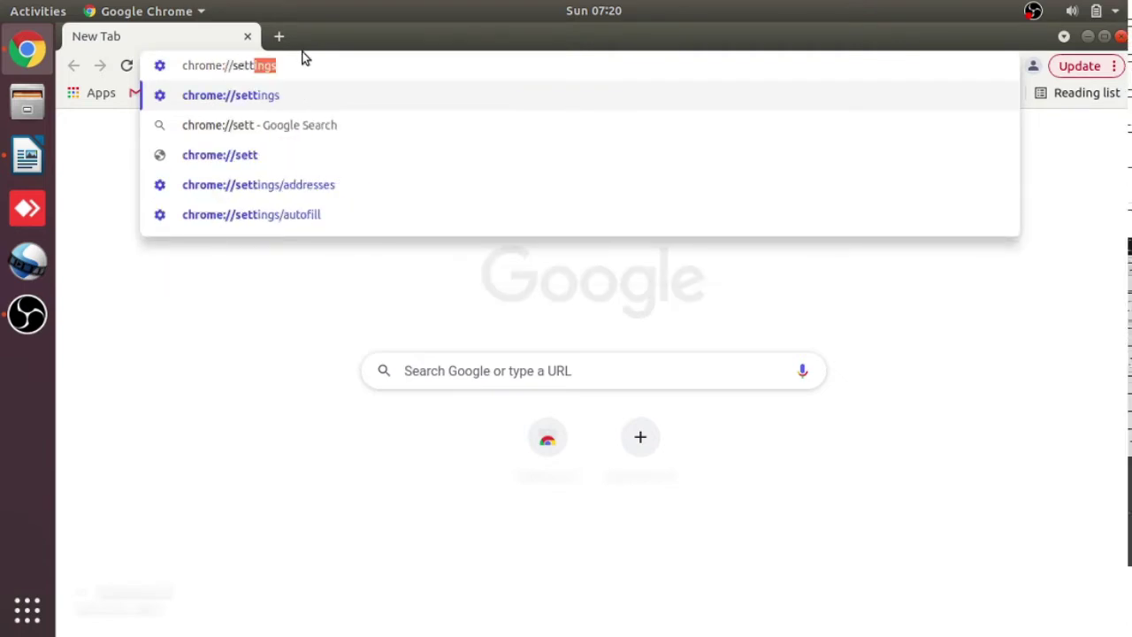
key("Return")
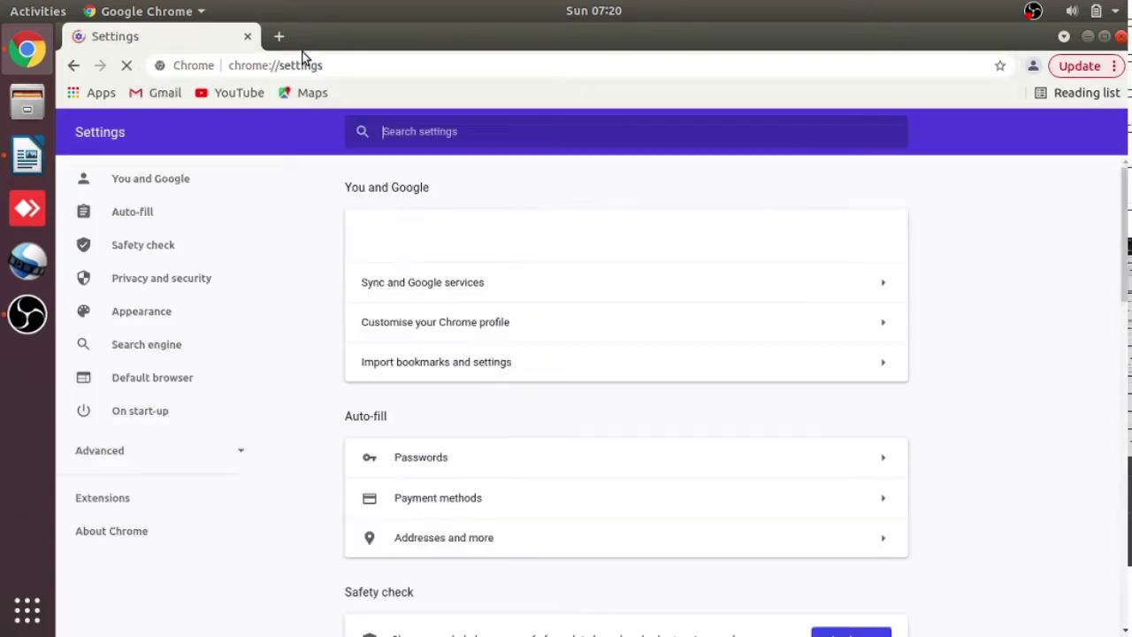
left_click(491, 138)
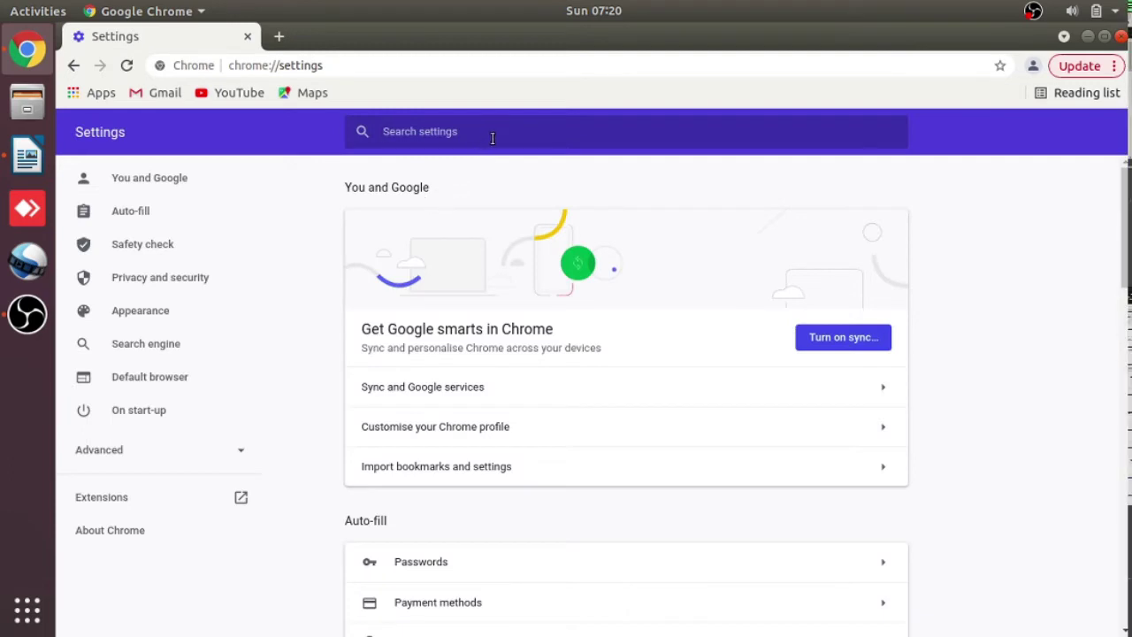
type("hardware")
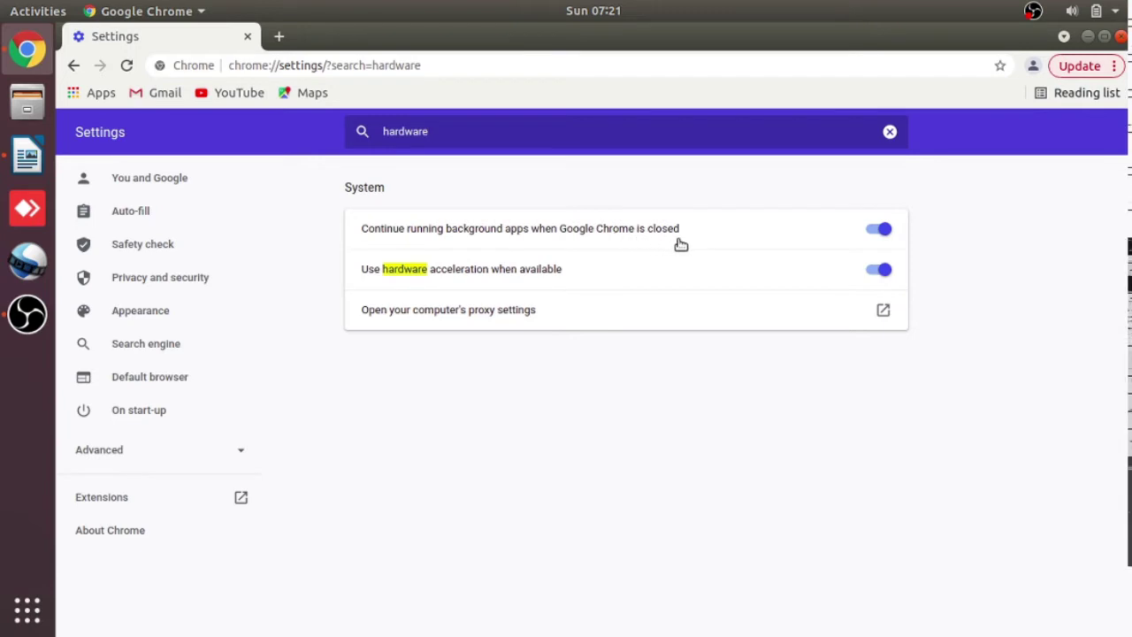
Turn off running background apps when Chrome is closed and hardware acceleration, and relaunch the browser.
left_click(881, 231)
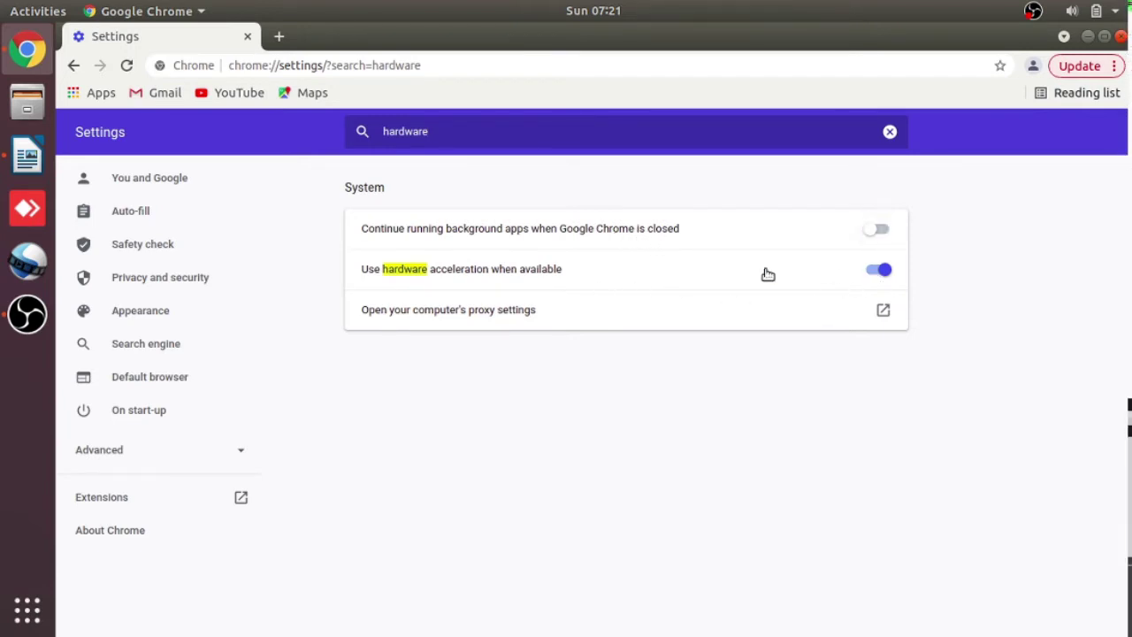
left_click(872, 274)
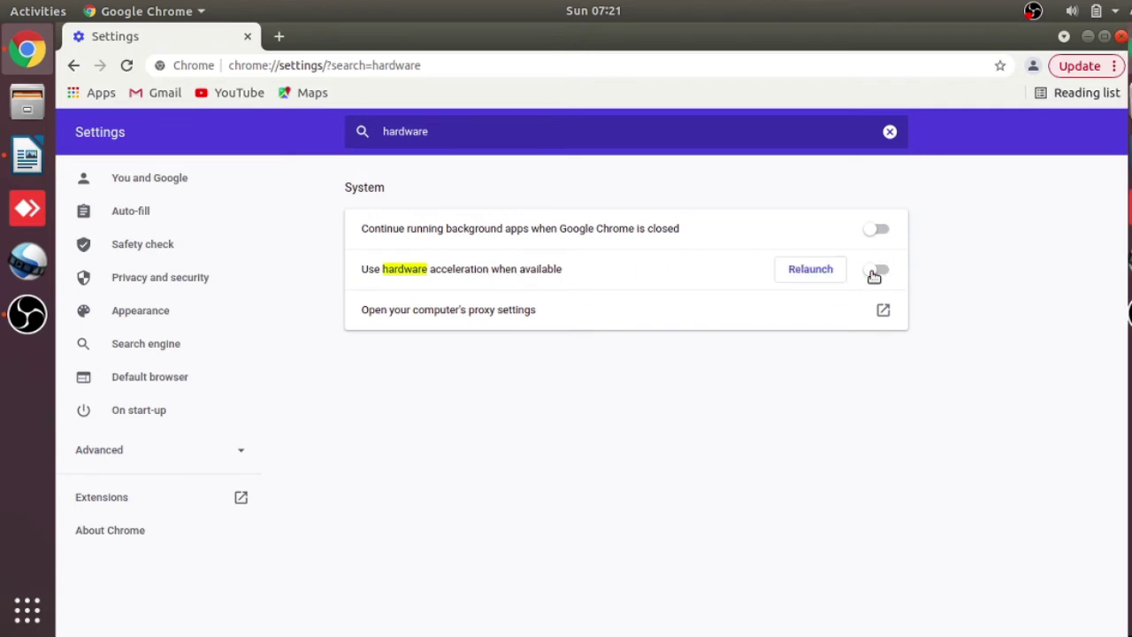
left_click(810, 270)
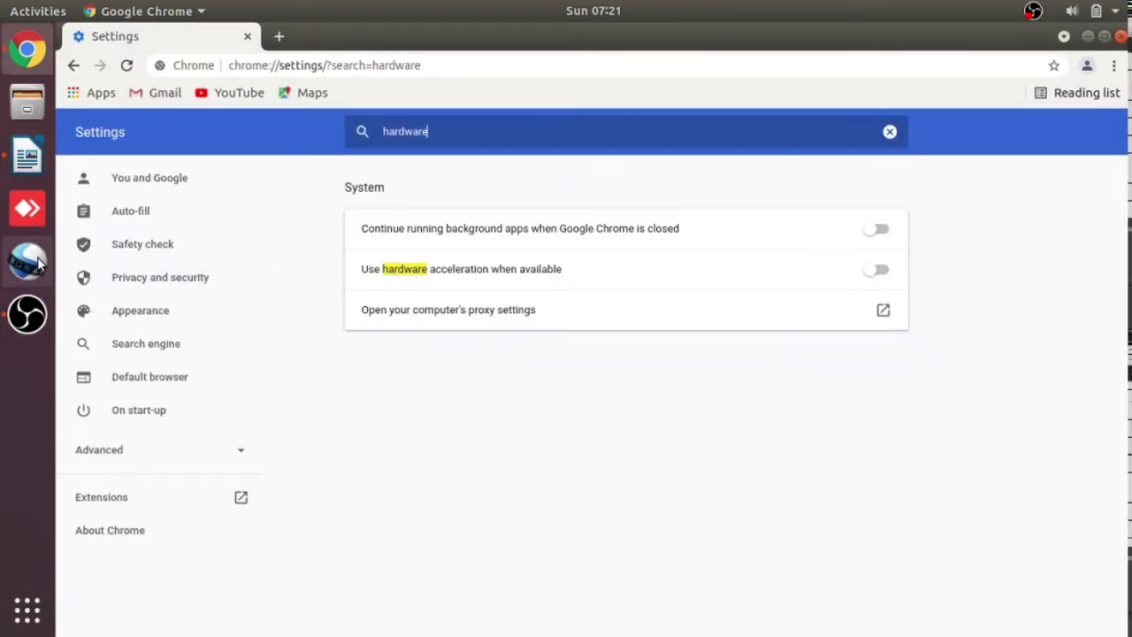
Switch to LibreOffice Writer and review the second tip, "Clean all history", in the list.
left_click(27, 161)
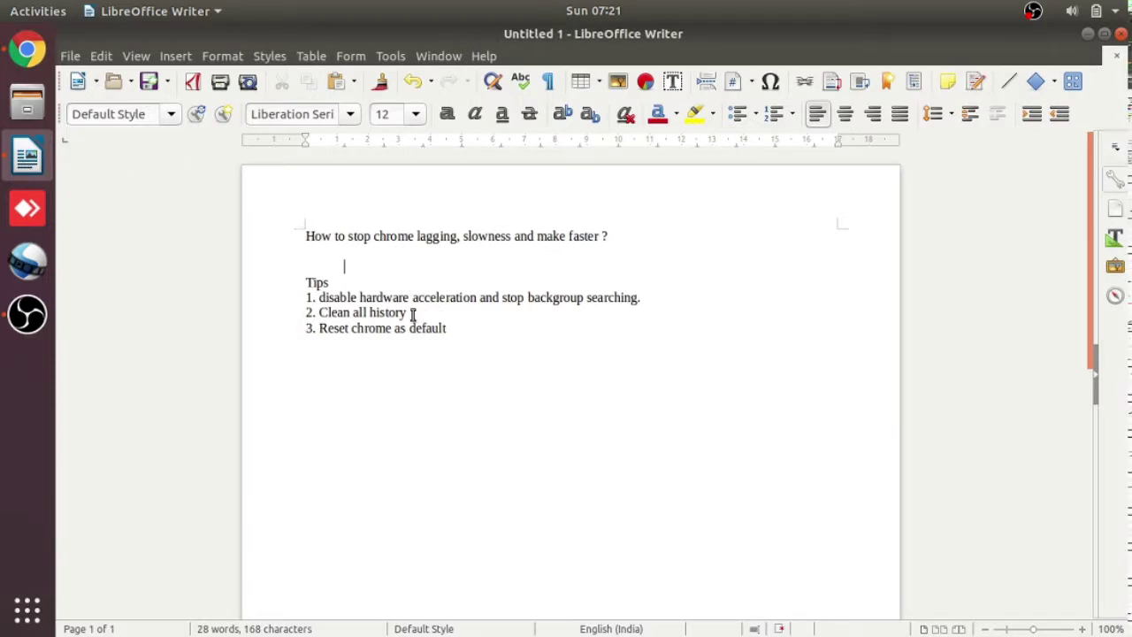
left_click_drag(407, 313, 320, 315)
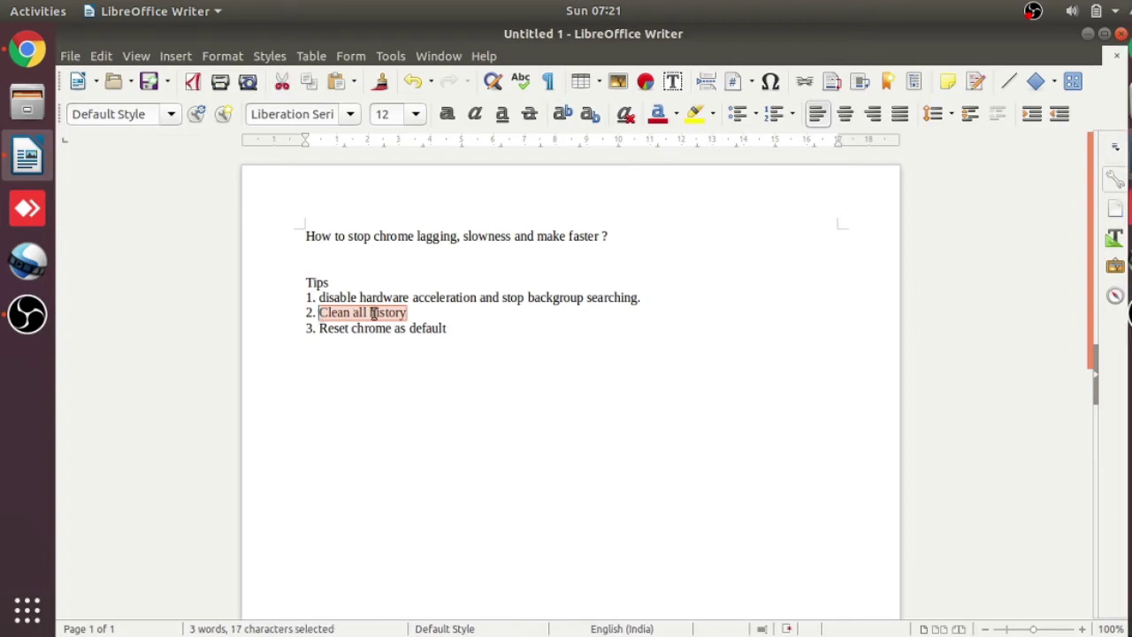
left_click(419, 312)
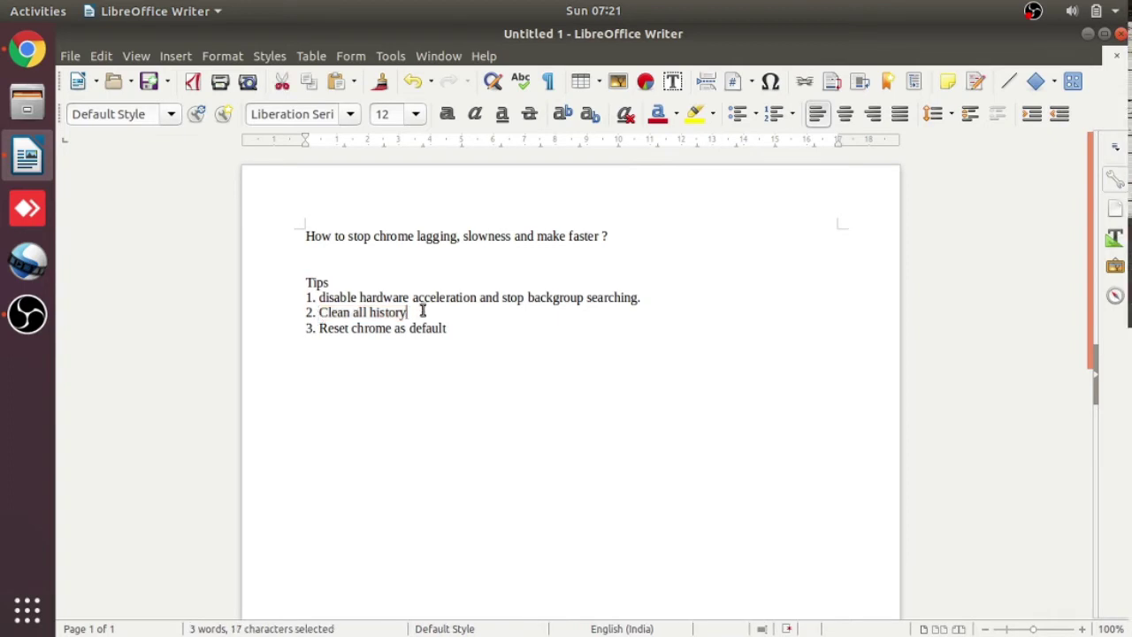
Switch back to Google Chrome and search the settings for "history" in place of the previous term.
left_click(29, 51)
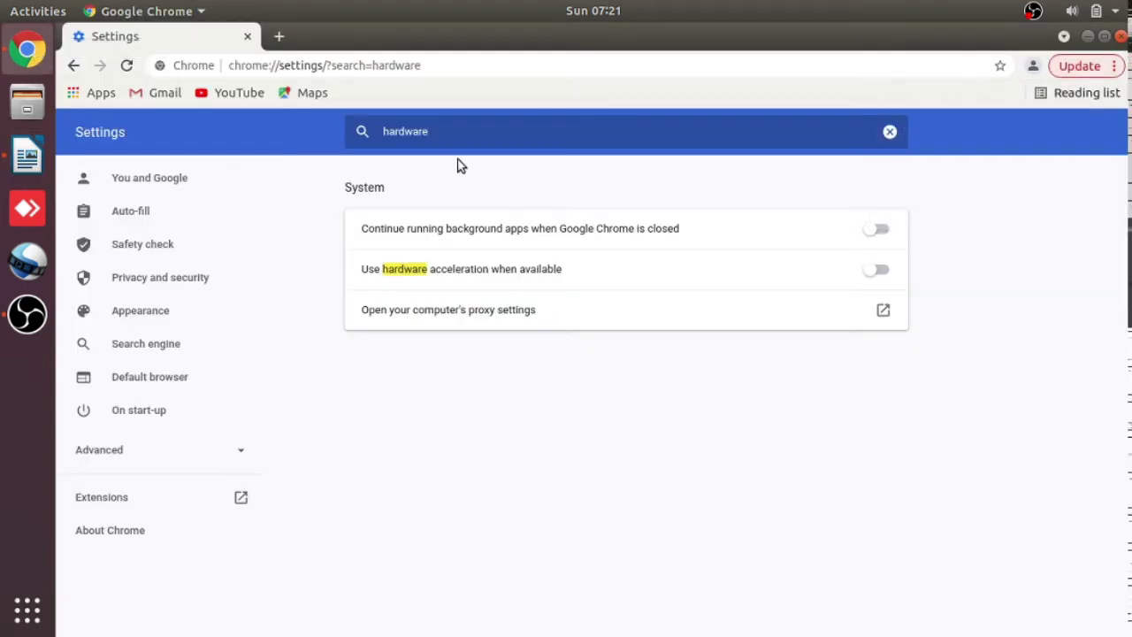
double_click(473, 132)
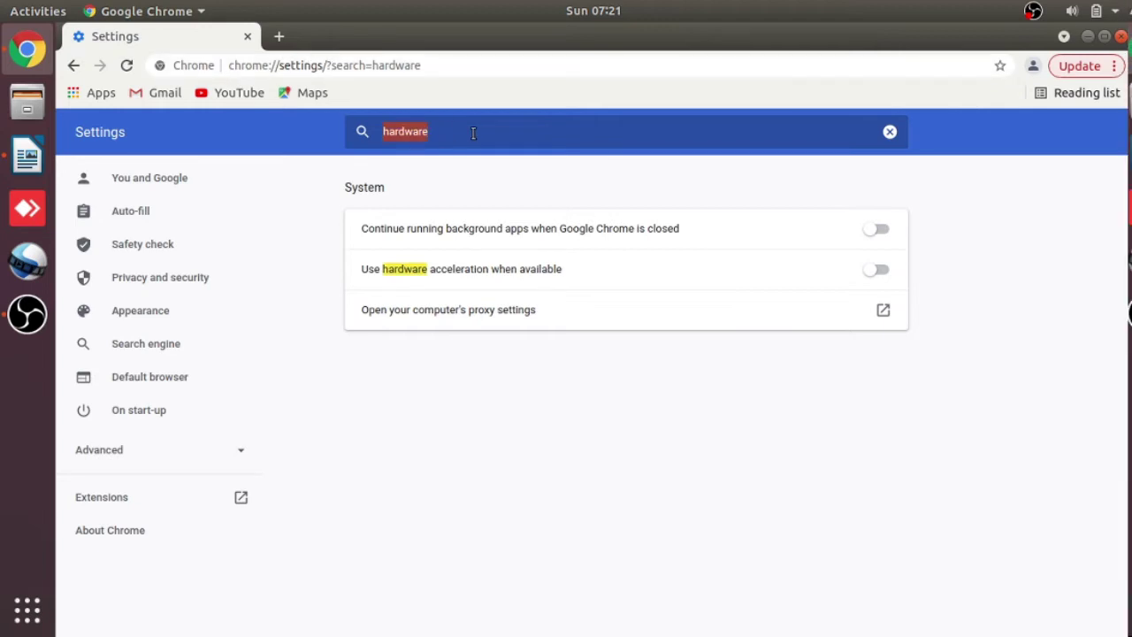
type("histroy")
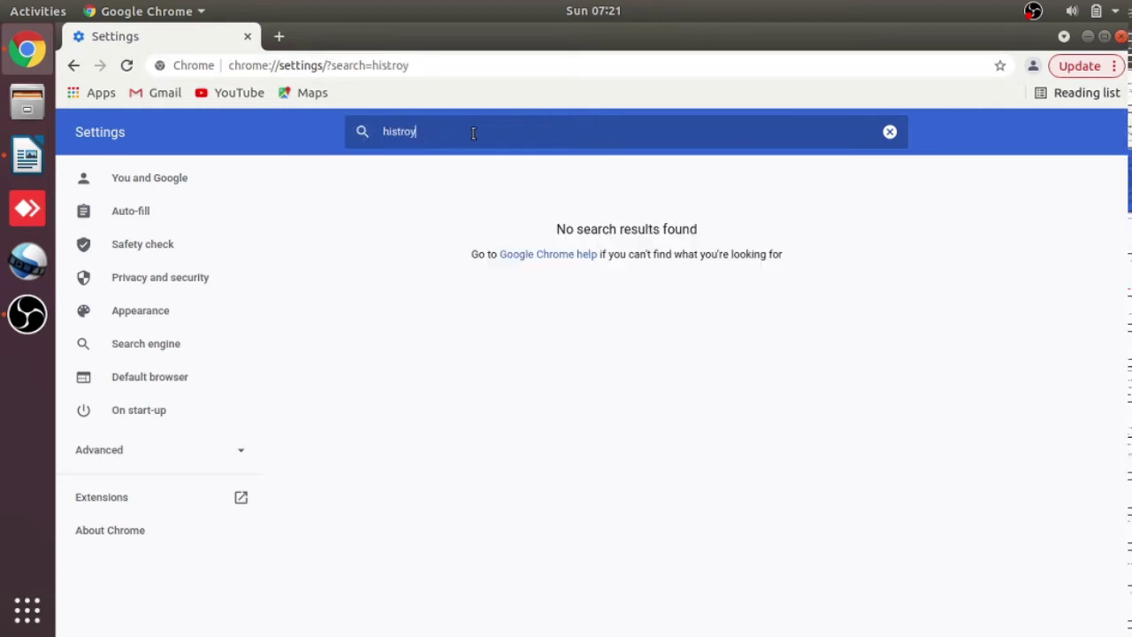
key("BackSpace")
key("BackSpace")
key("BackSpace")
type("ory")
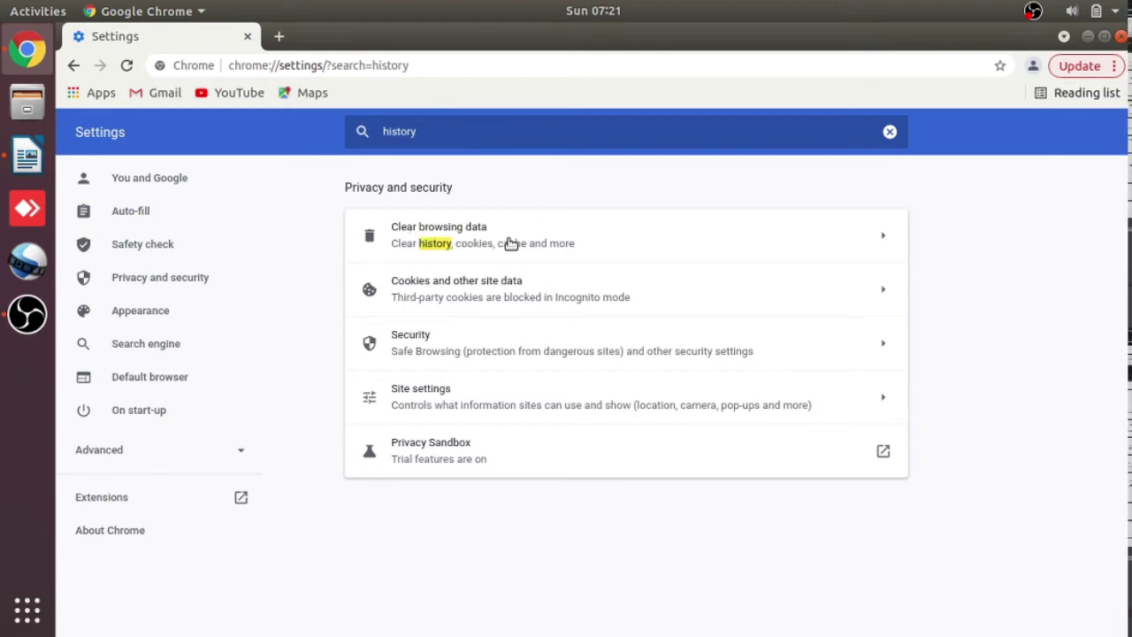
Open the advanced options for clearing browsing data and set the time range to All time.
left_click(510, 243)
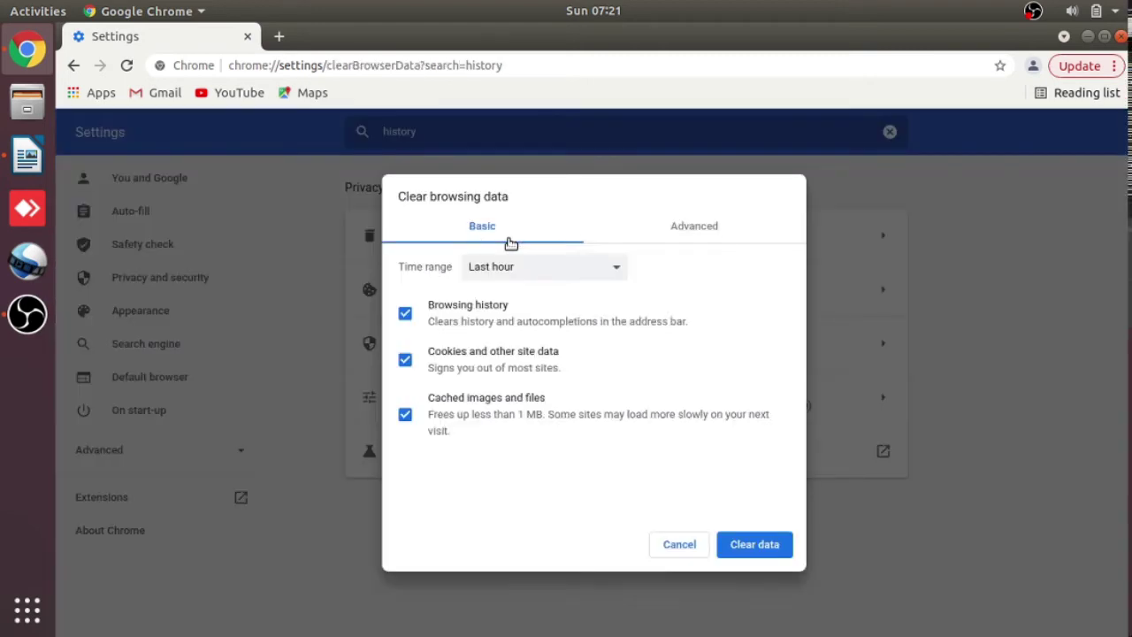
left_click(698, 230)
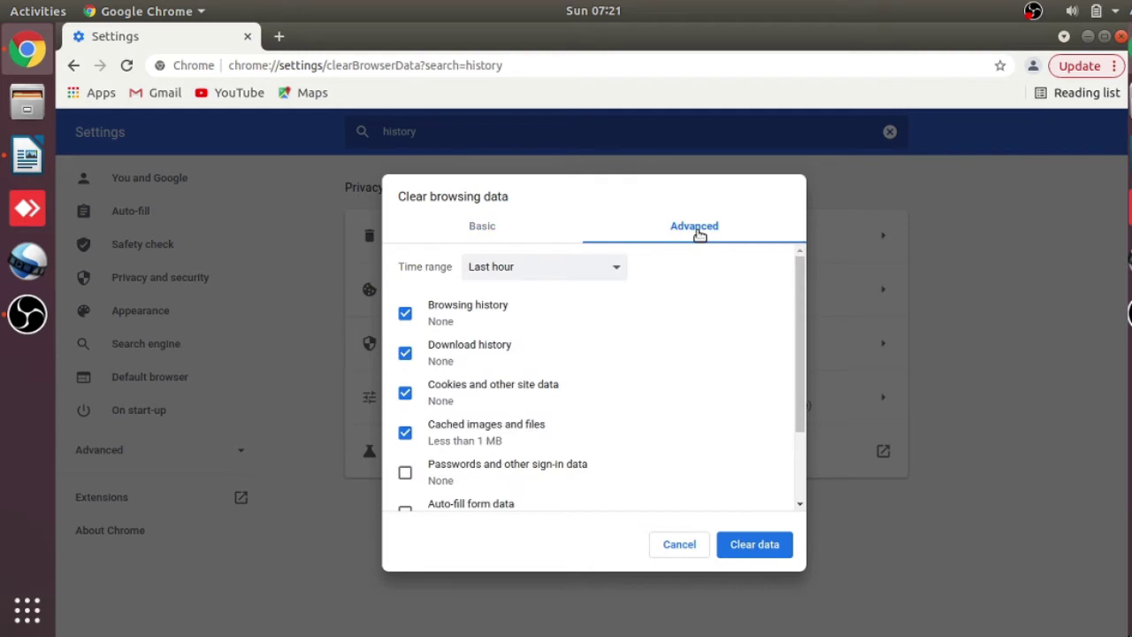
left_click(585, 270)
left_click(500, 342)
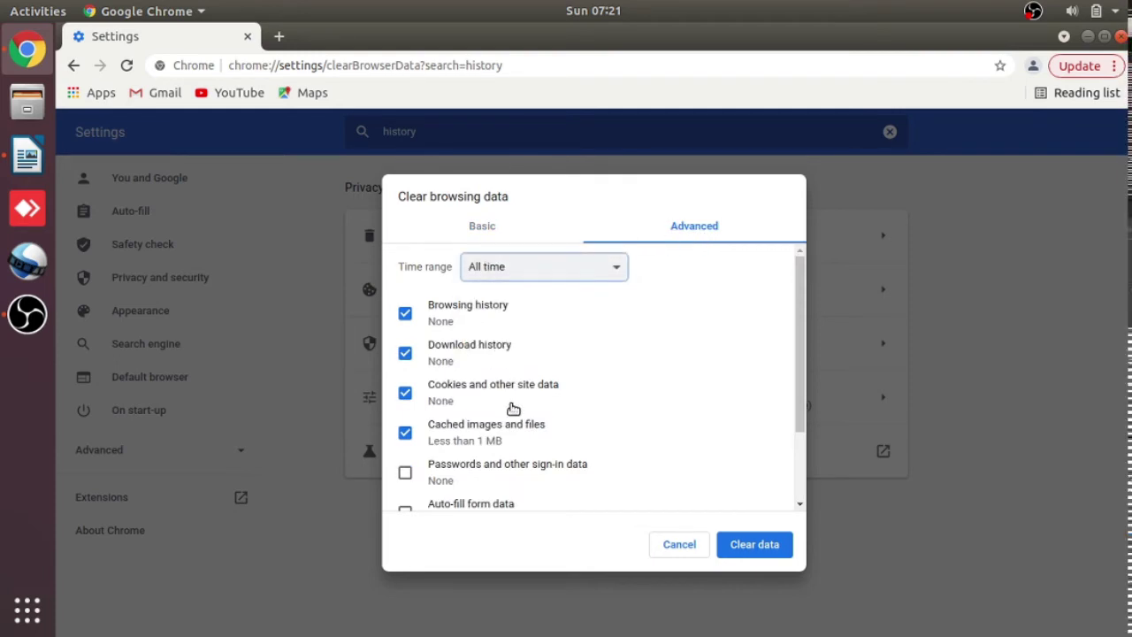
scroll(513, 407, "down", 3)
scroll(513, 407, "up", 3)
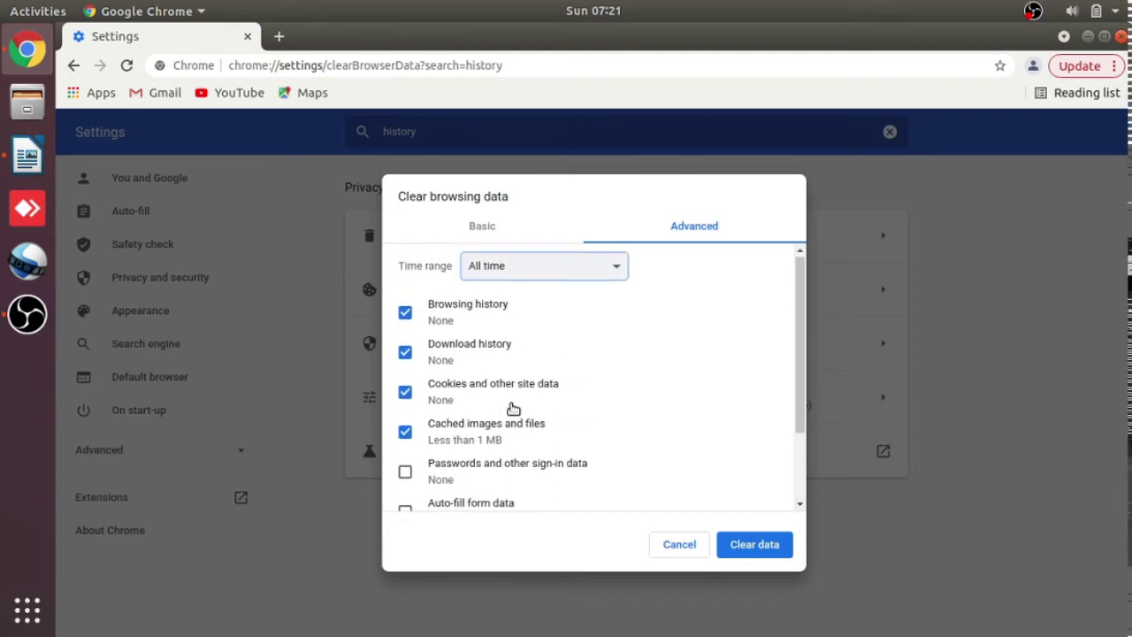
Also include auto-fill form data, site settings and hosted app data, and clear the selected browsing data.
scroll(513, 408, "down", 3)
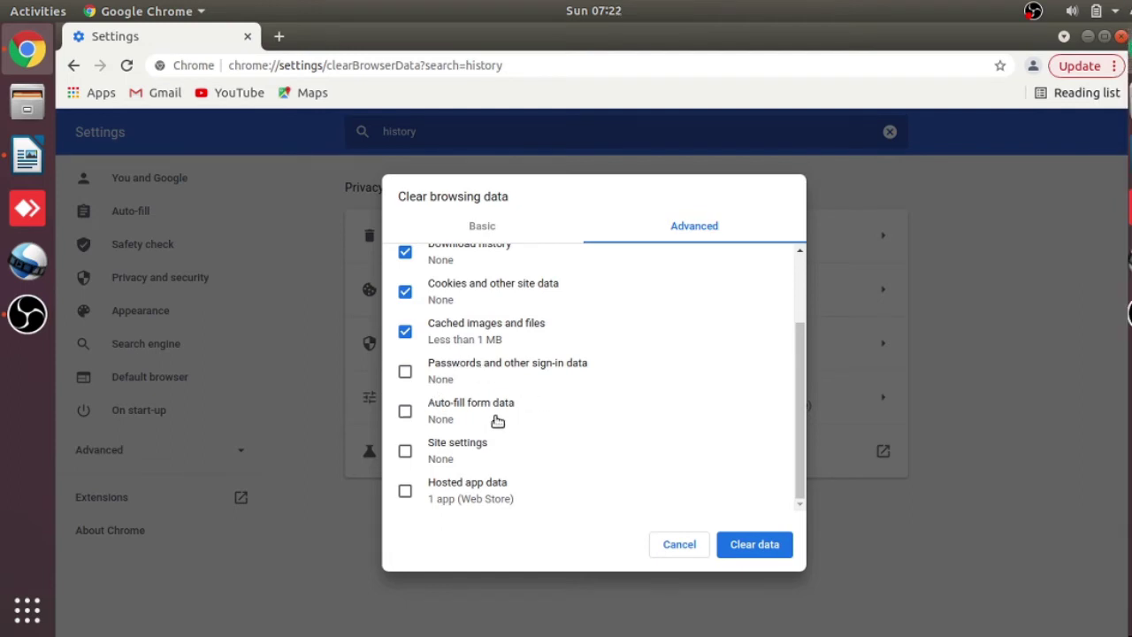
left_click(405, 411)
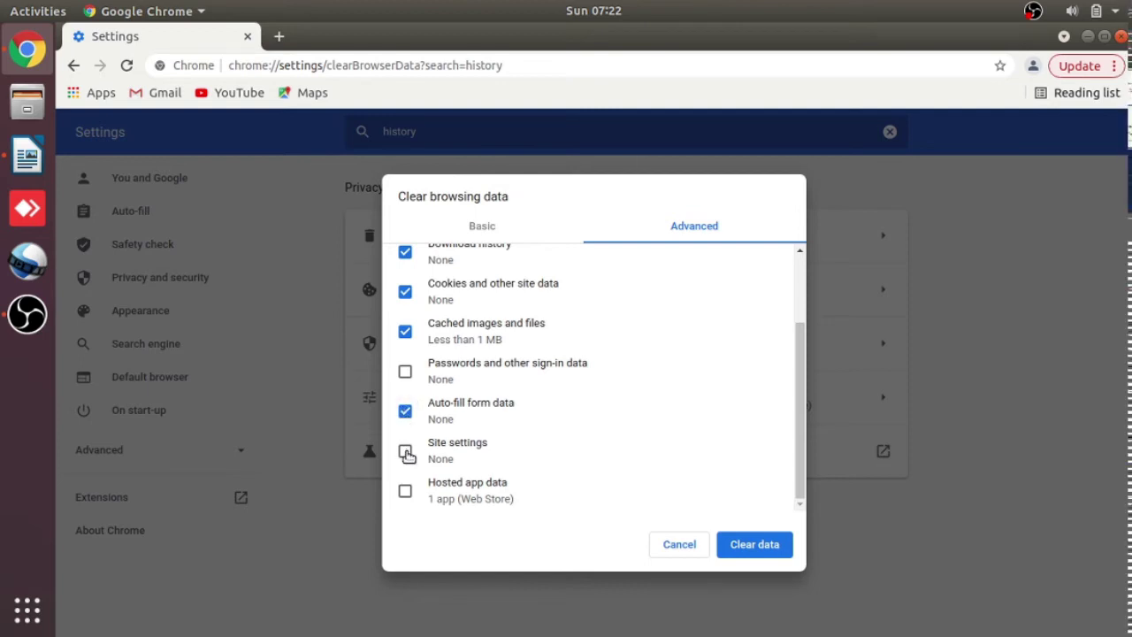
left_click(405, 451)
left_click(405, 491)
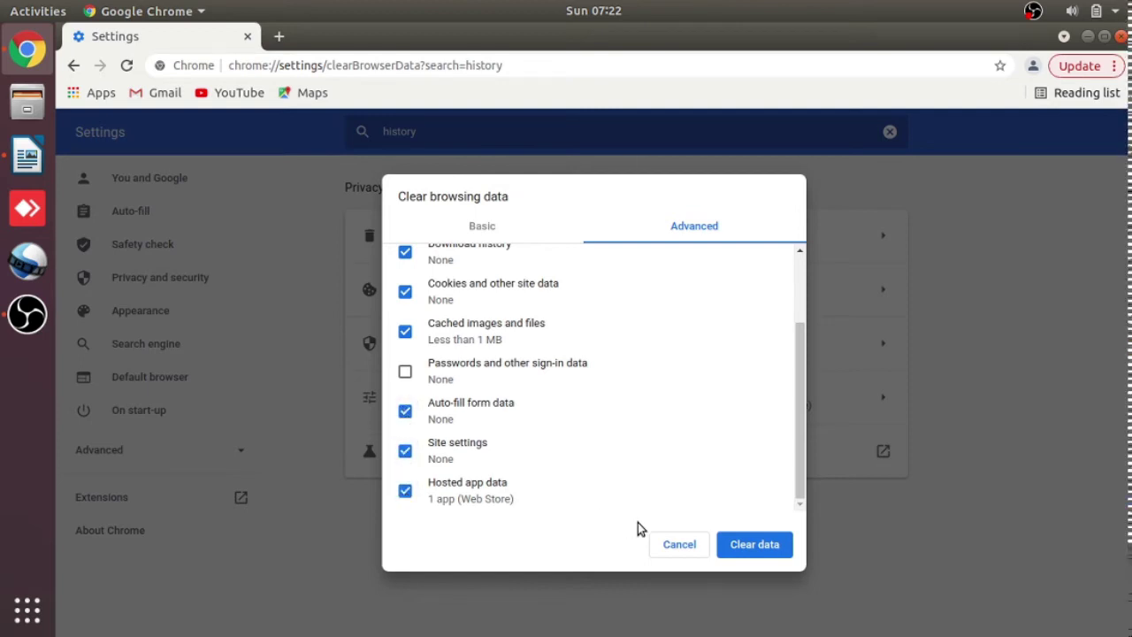
left_click(757, 545)
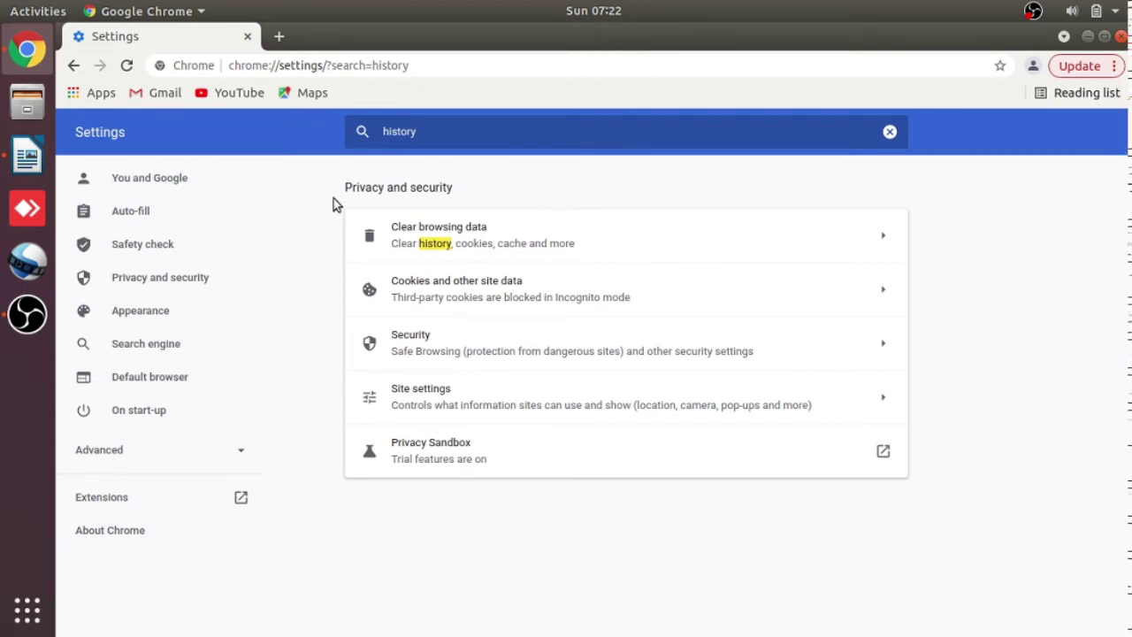
Switch to LibreOffice Writer and review the third tip, "Reset chrome as default".
left_click(28, 159)
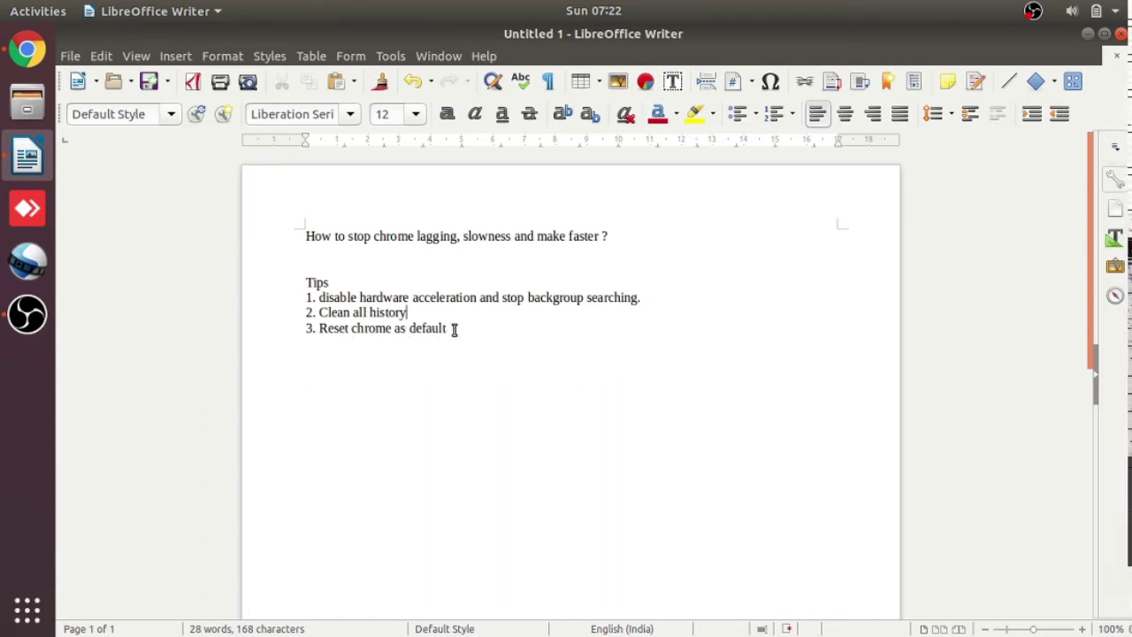
left_click_drag(454, 328, 320, 328)
left_click(405, 359)
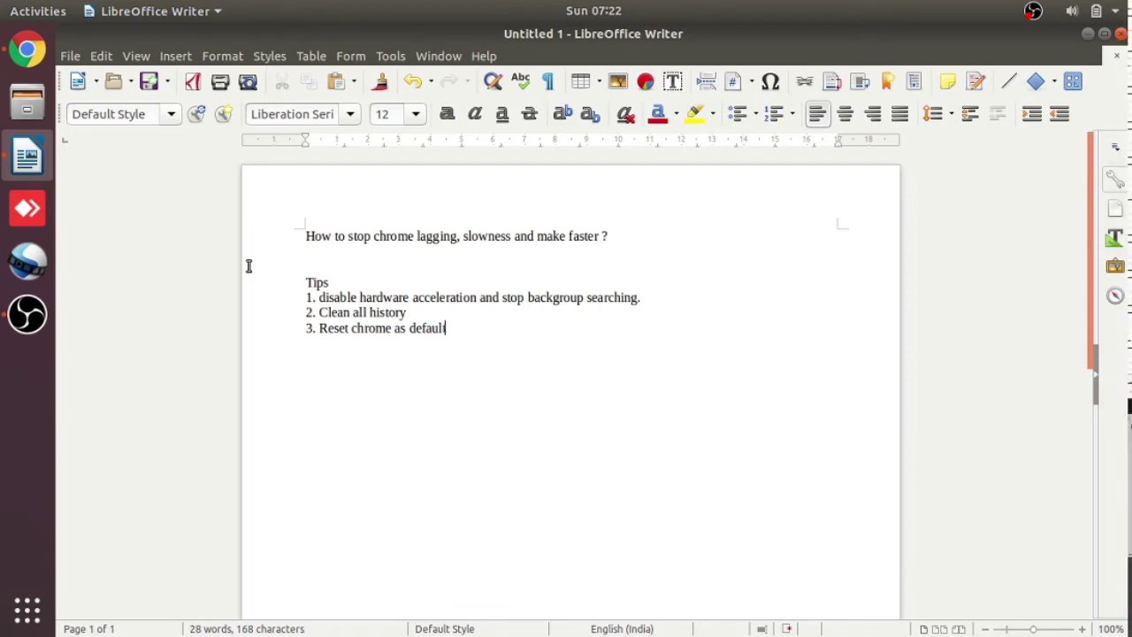
Switch back to Google Chrome and search the settings for "reset".
left_click(27, 50)
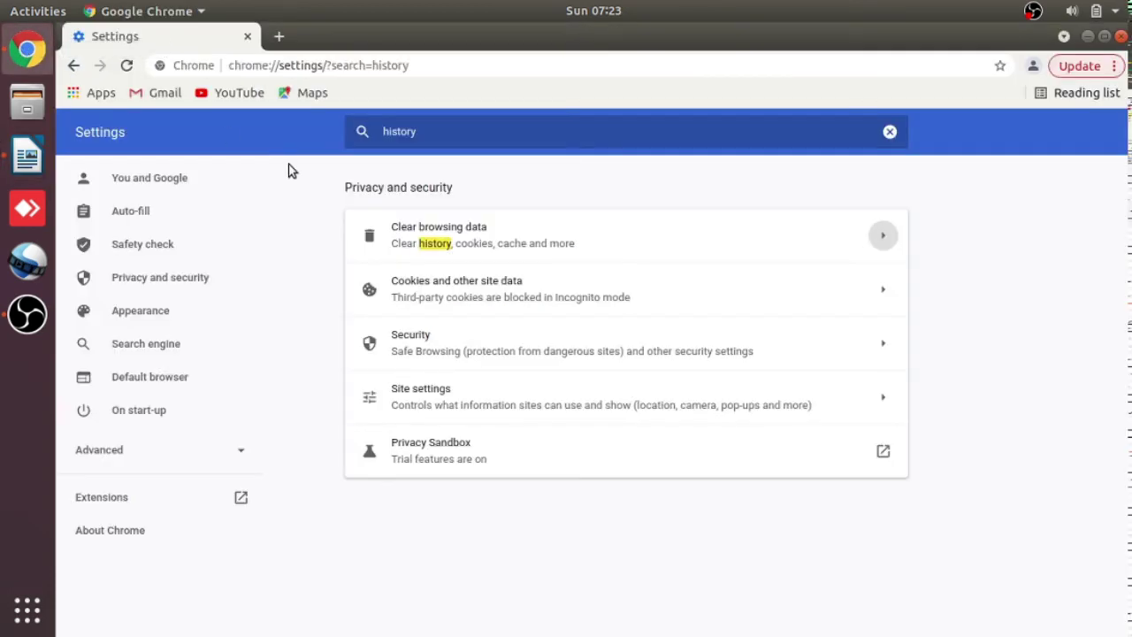
double_click(444, 131)
type("reset")
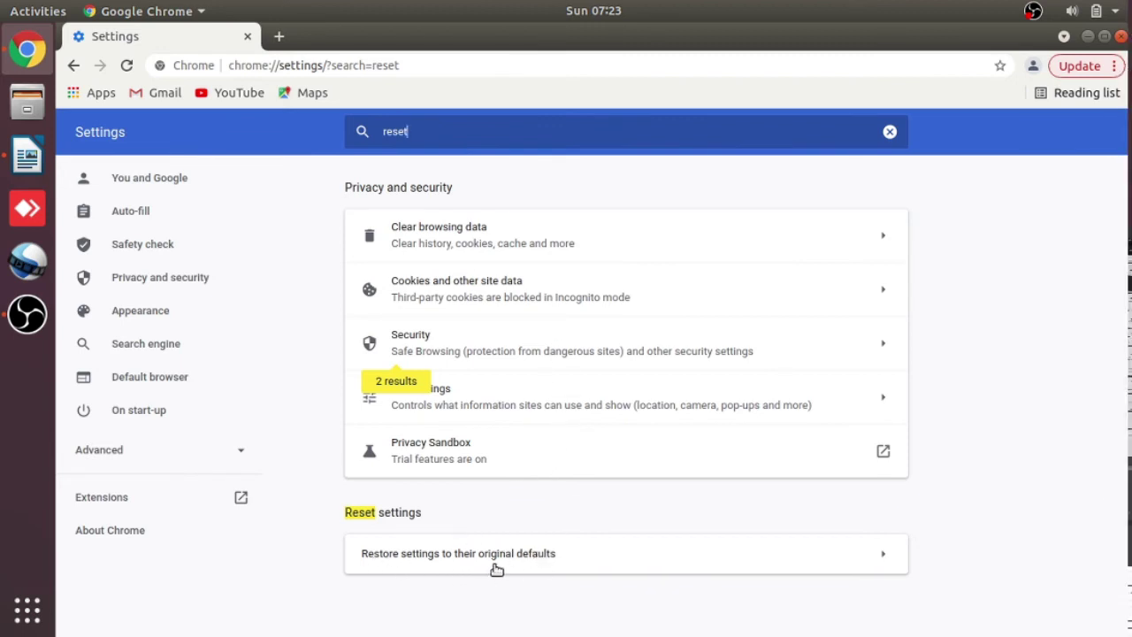
Restore the settings to their original defaults with reporting of the current settings turned off.
left_click(603, 553)
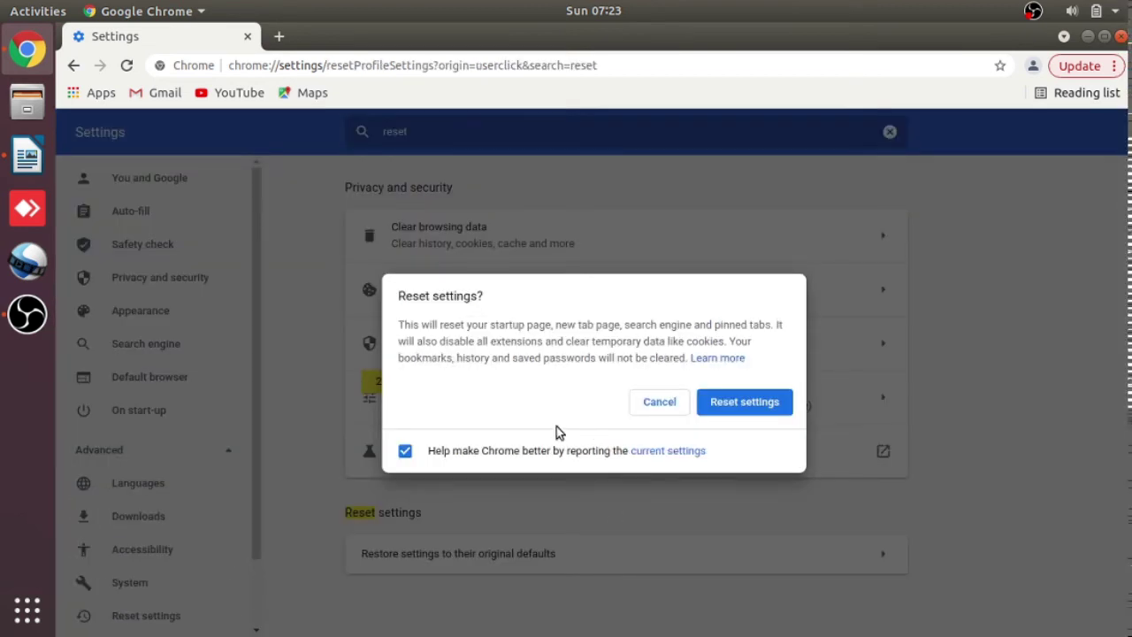
left_click(405, 450)
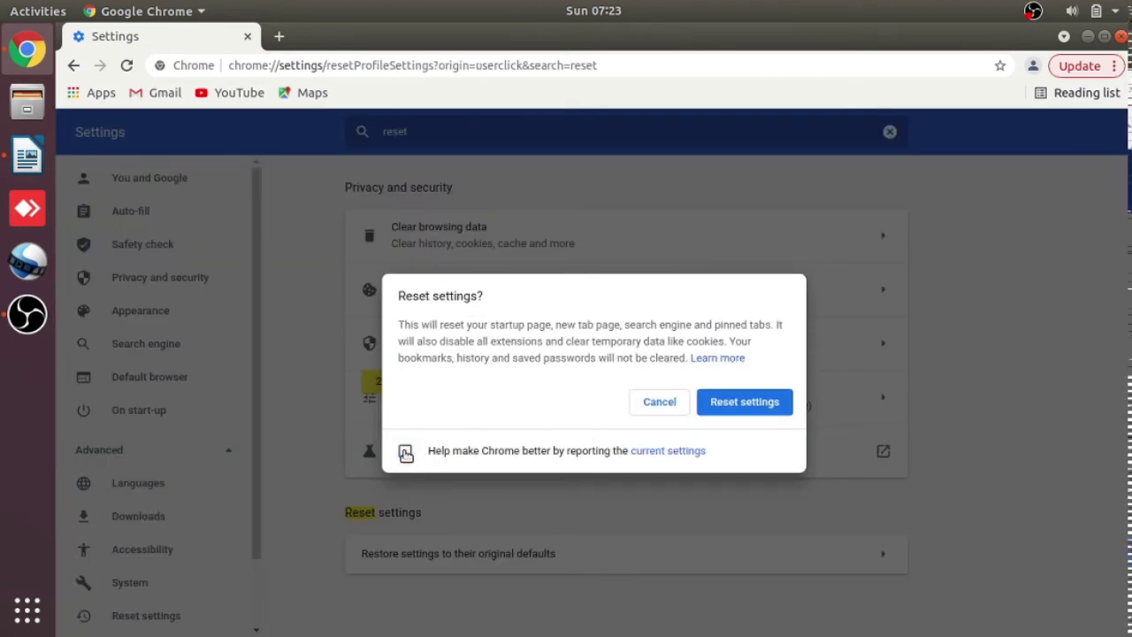
left_click(747, 402)
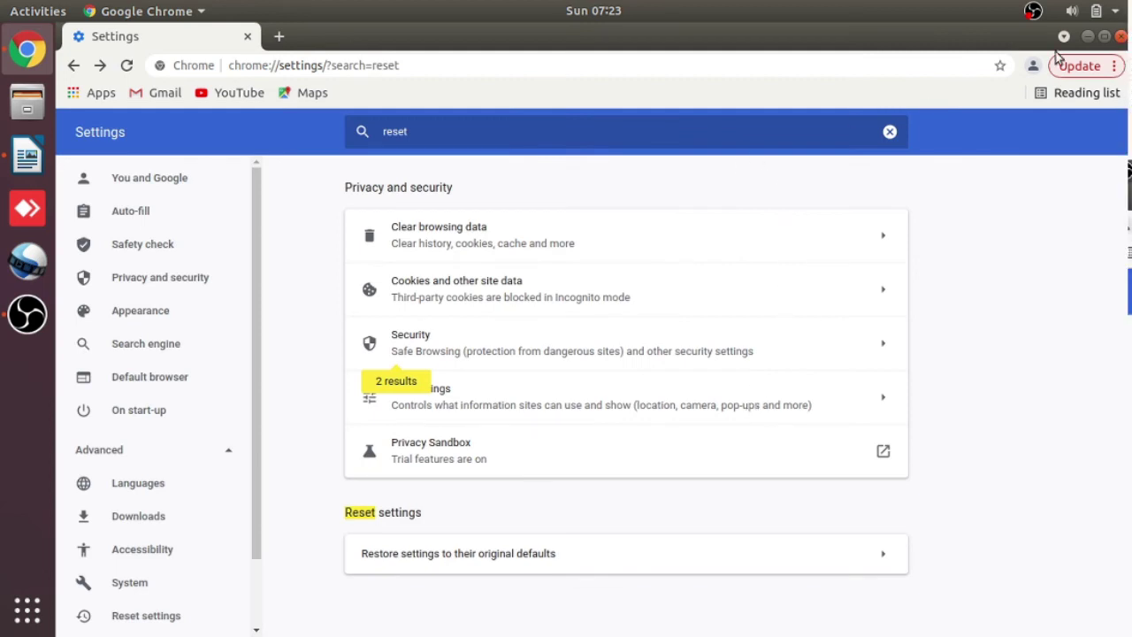
Close the Google Chrome window, launch the browser again and close two of its New Tab pages.
left_click(1120, 39)
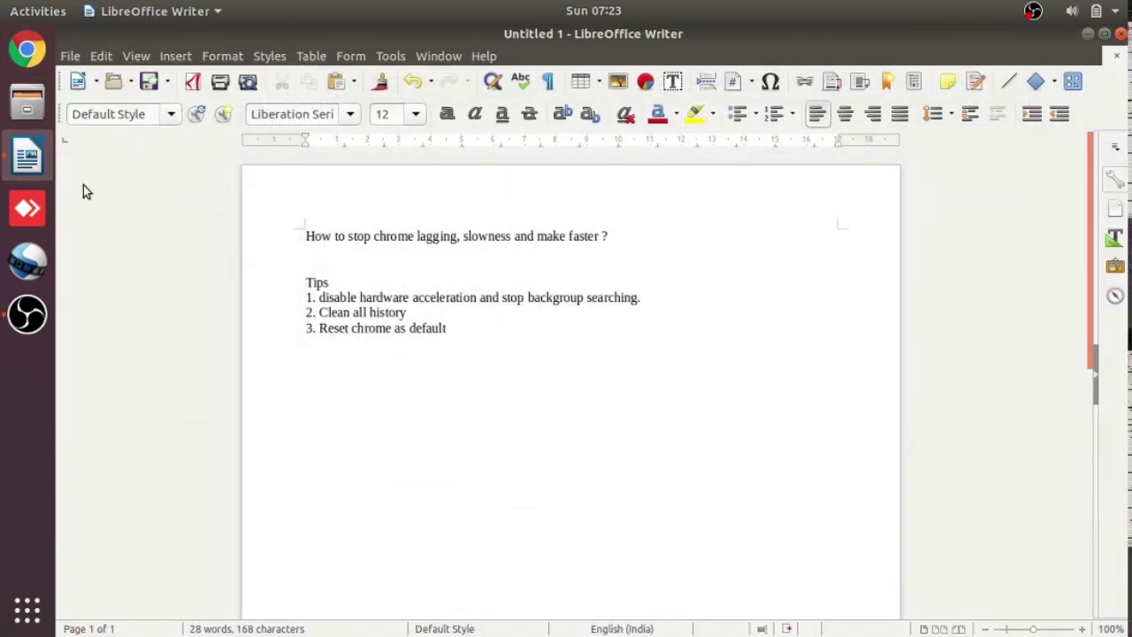
left_click(28, 48)
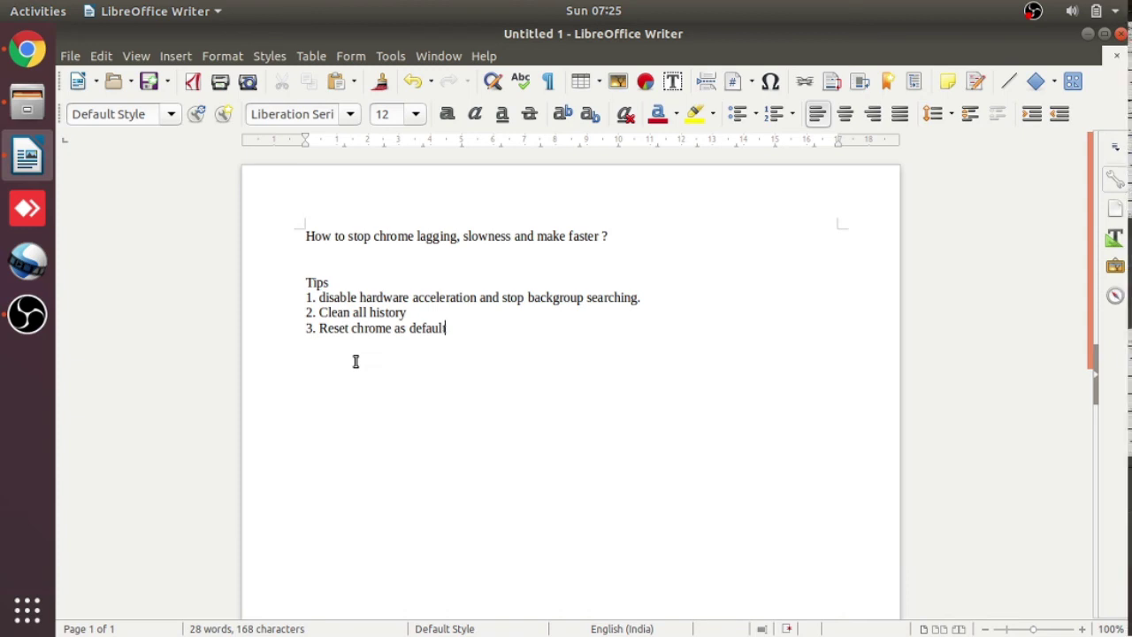
left_click(27, 49)
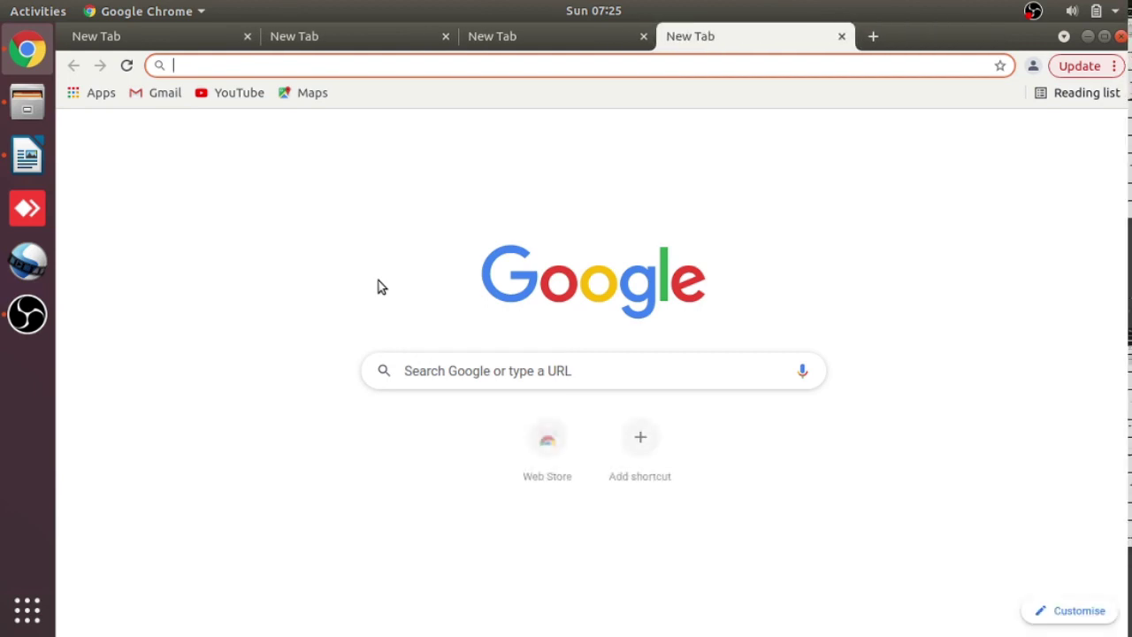
key("ctrl+w")
key("ctrl+w")
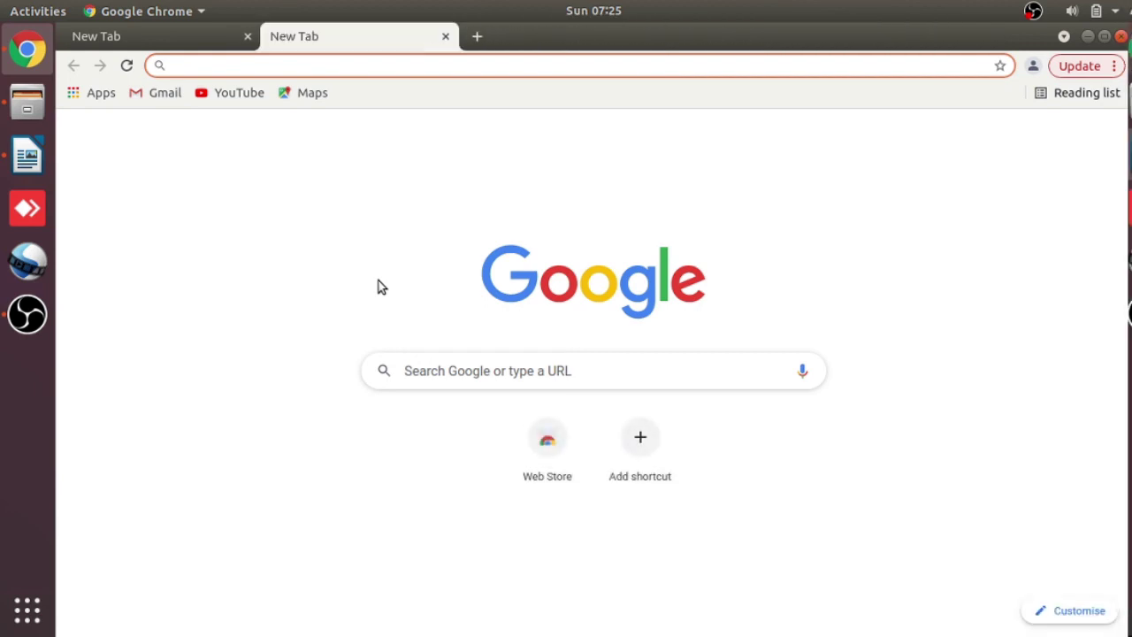